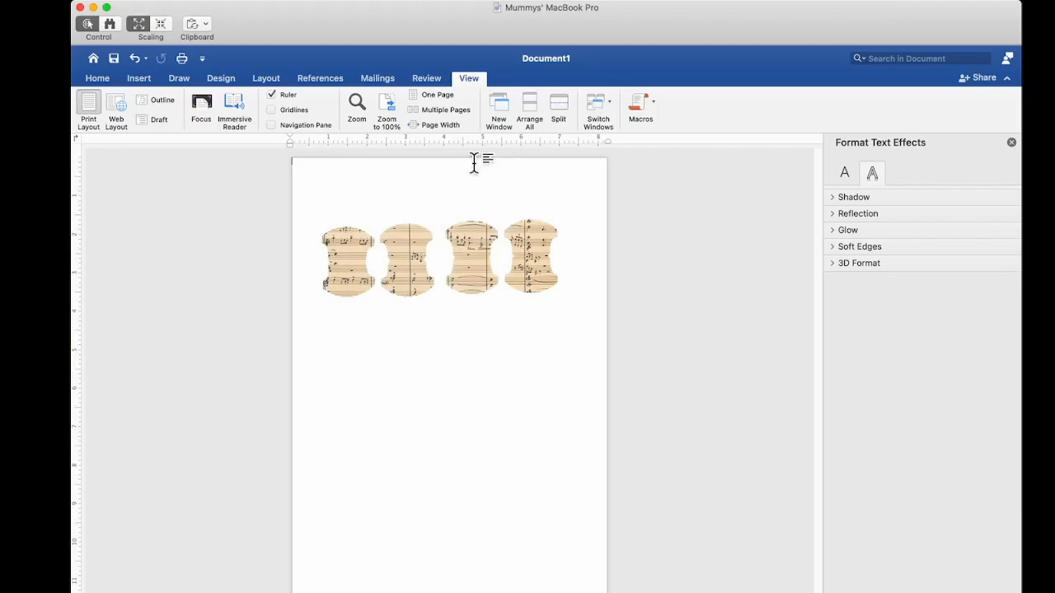
# Step: Draw a text box about 4.28" wide and 0.64" high above the four sheet-music shapes and enter "Monday" in it
pyautogui.click(140, 80)
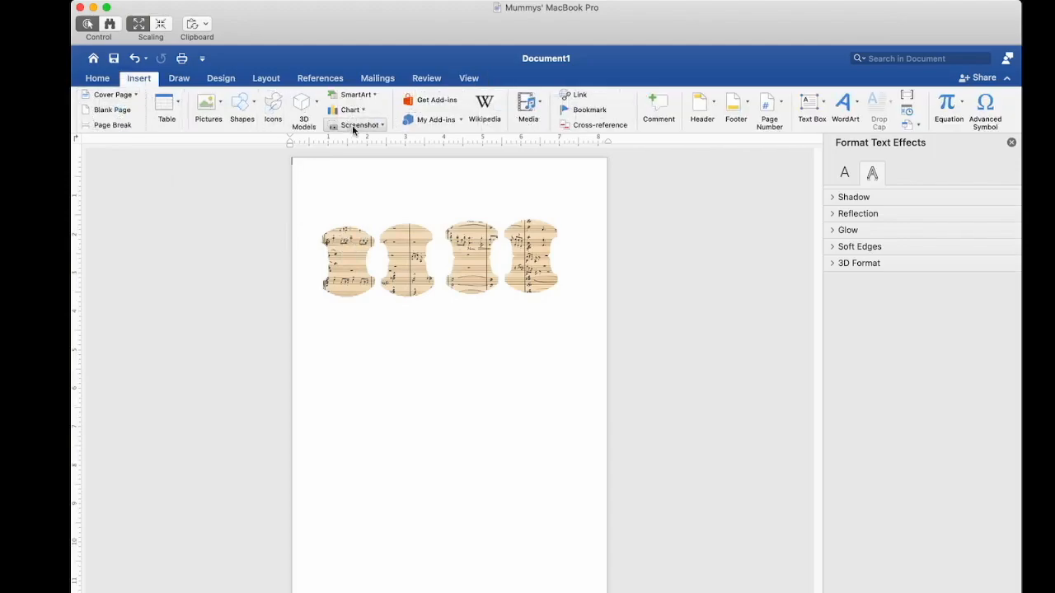
pyautogui.click(812, 108)
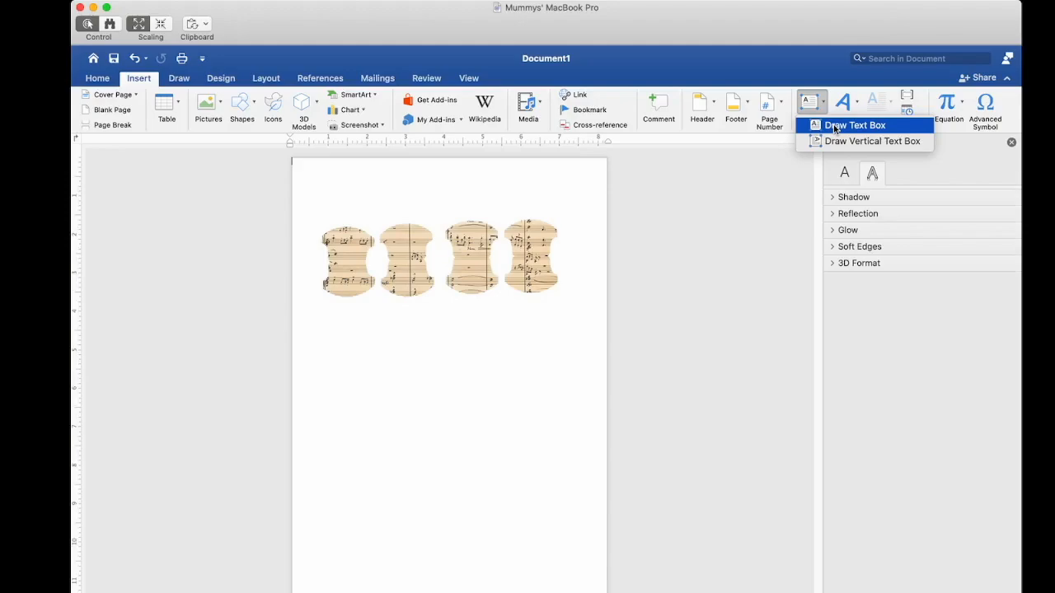
pyautogui.click(835, 128)
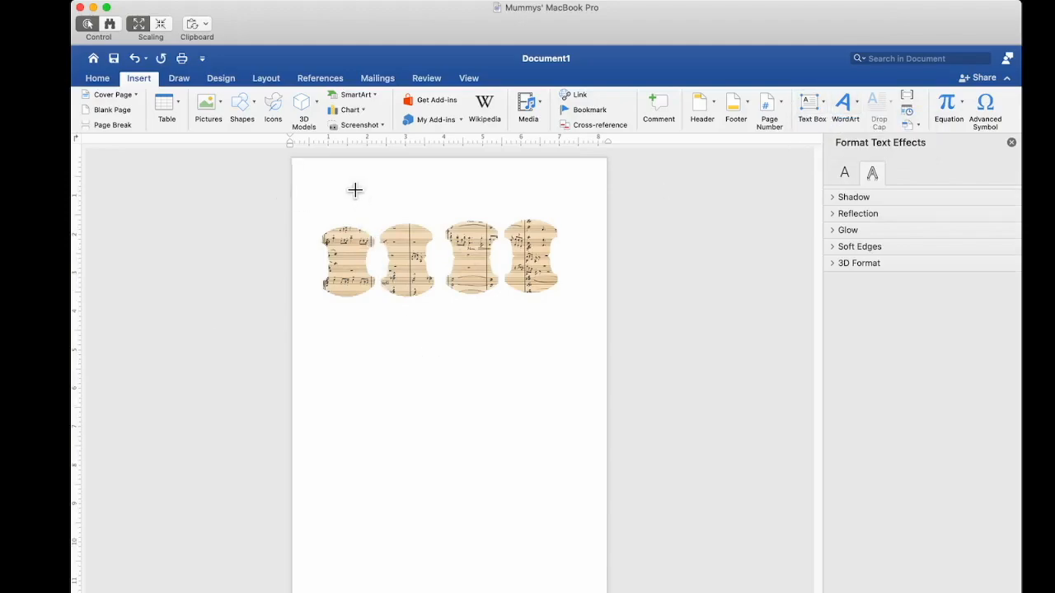
pyautogui.moveTo(355, 189); pyautogui.dragTo(519, 213)
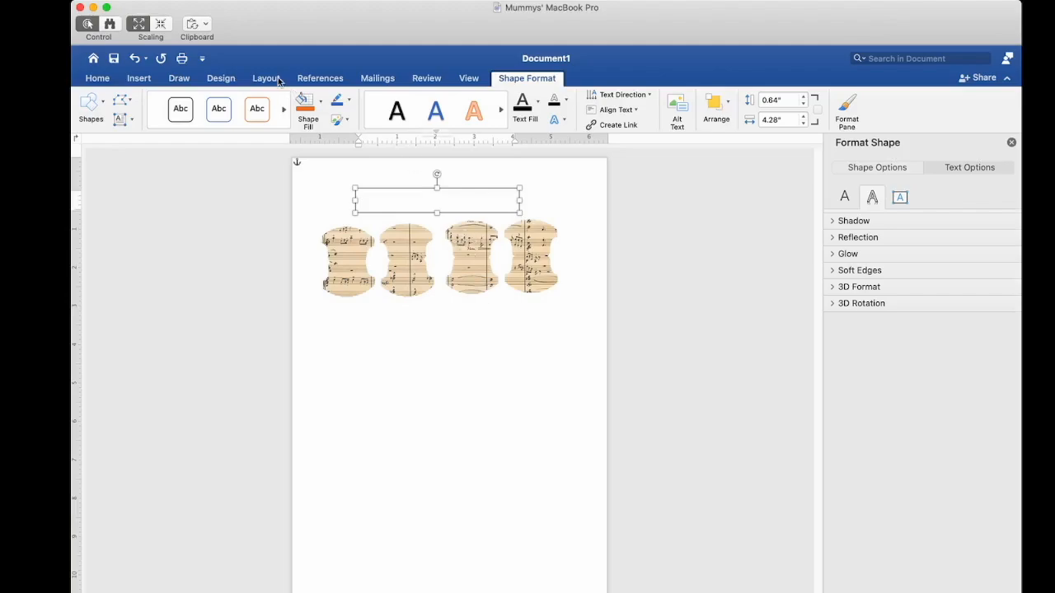
pyautogui.click(476, 79)
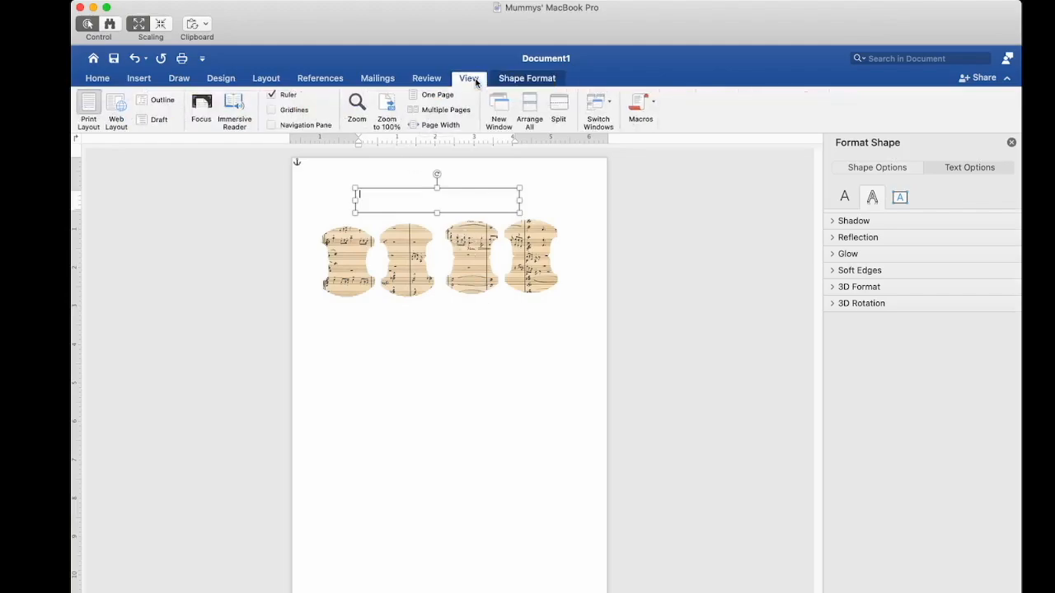
pyautogui.click(434, 126)
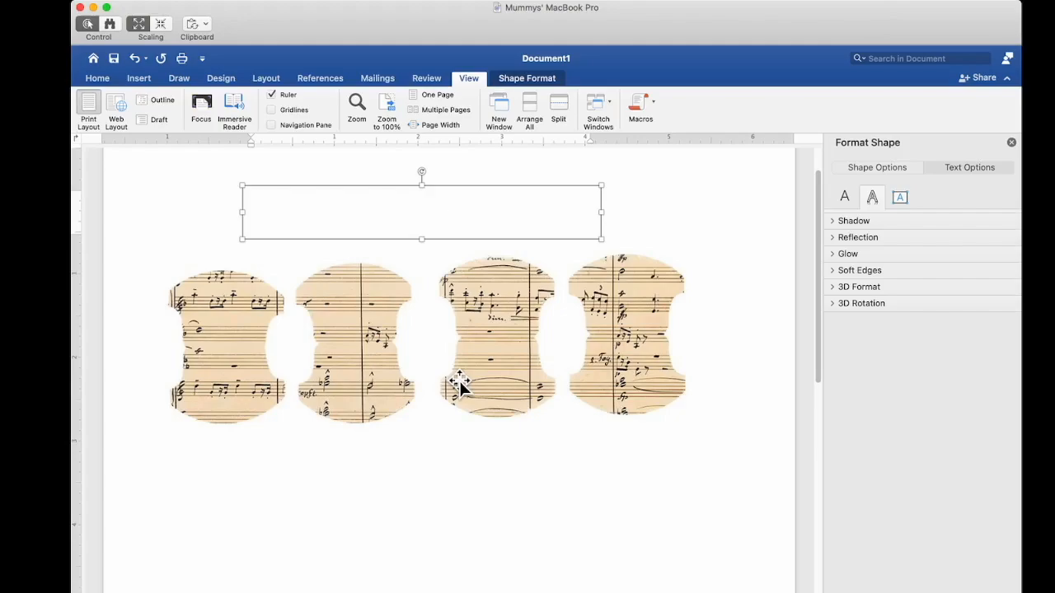
pyautogui.write('Monday')
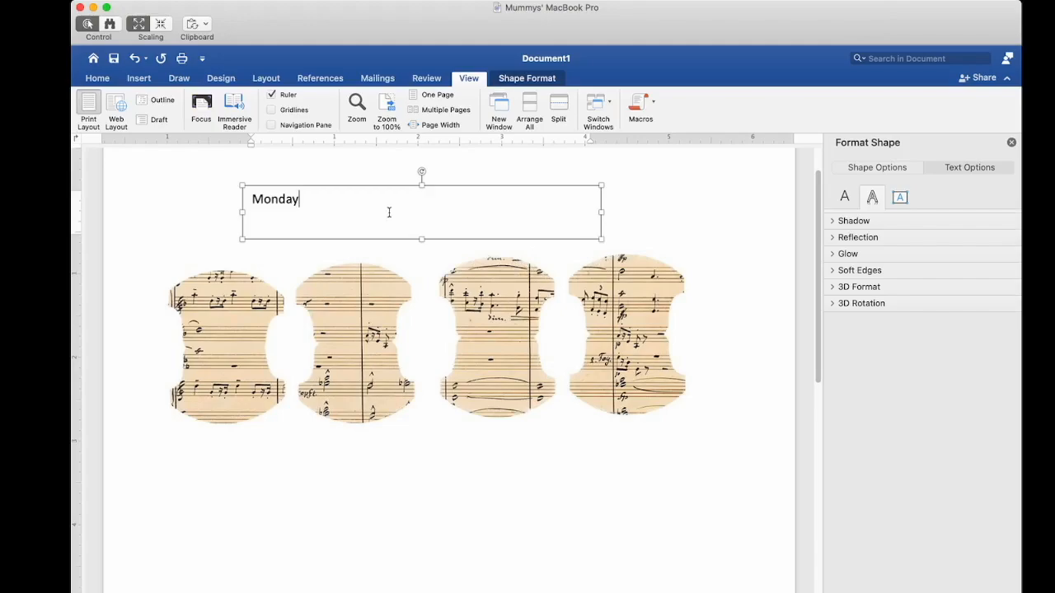
# Step: Move the Monday text box over the sheet-music shapes and set it to no fill and no line
pyautogui.moveTo(379, 188); pyautogui.dragTo(350, 317)
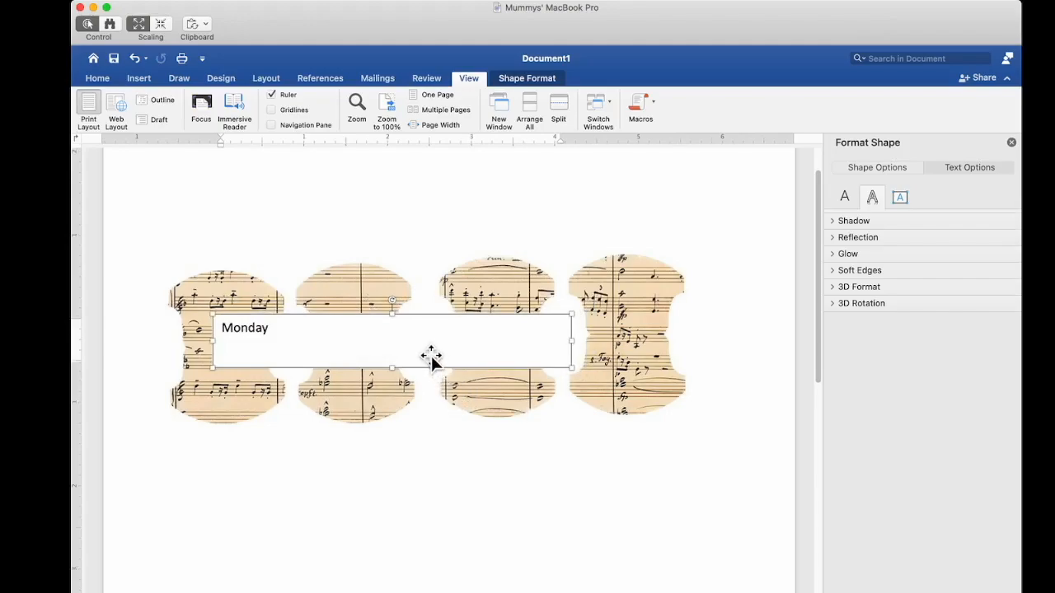
pyautogui.moveTo(431, 357)
pyautogui.mouseDown()
pyautogui.moveTo(428, 223)
pyautogui.moveTo(435, 365)
pyautogui.mouseUp()
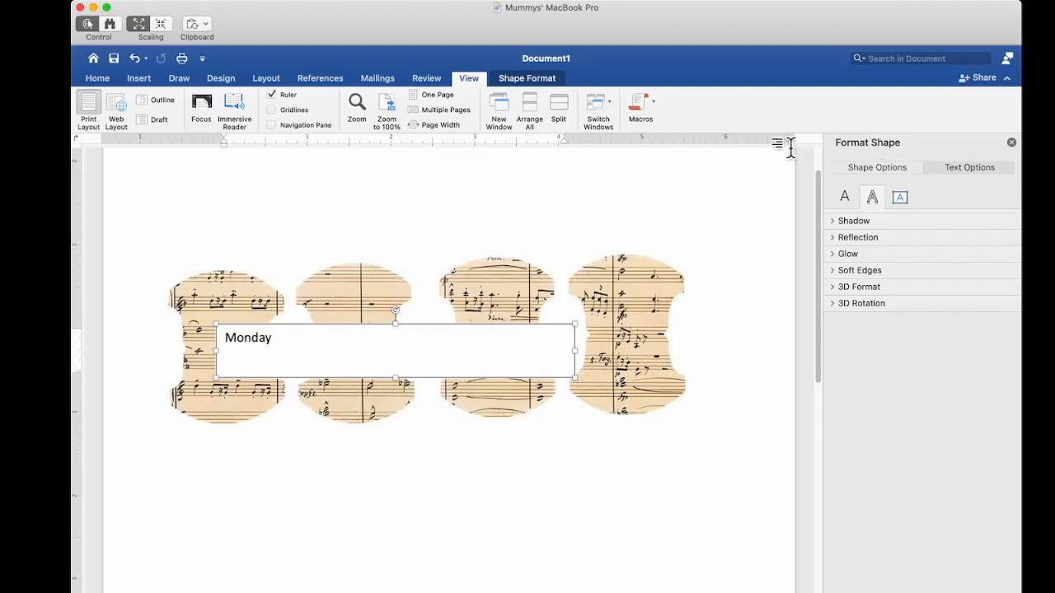
pyautogui.click(875, 167)
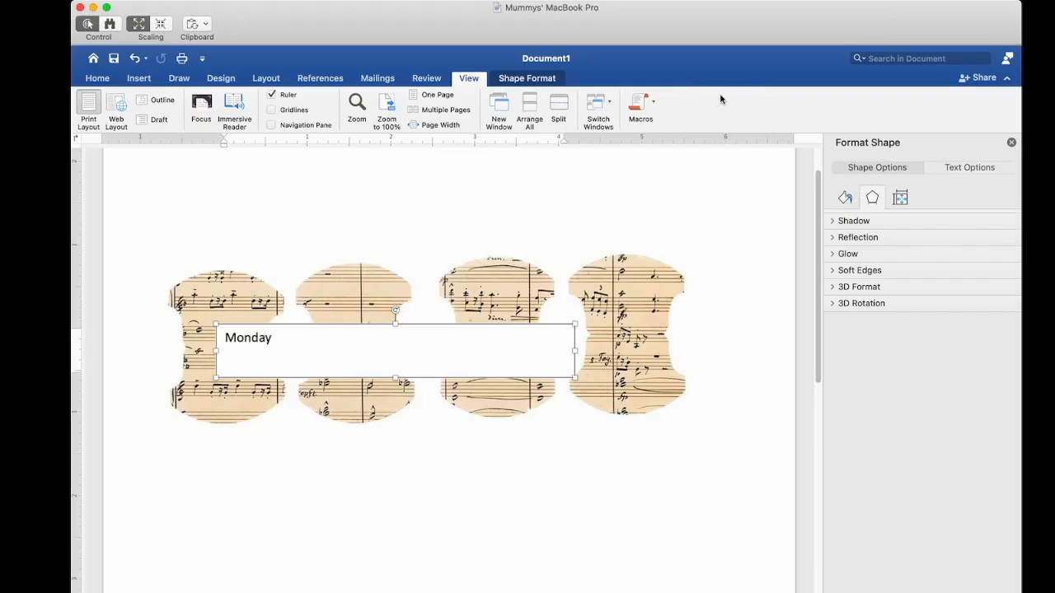
pyautogui.click(846, 199)
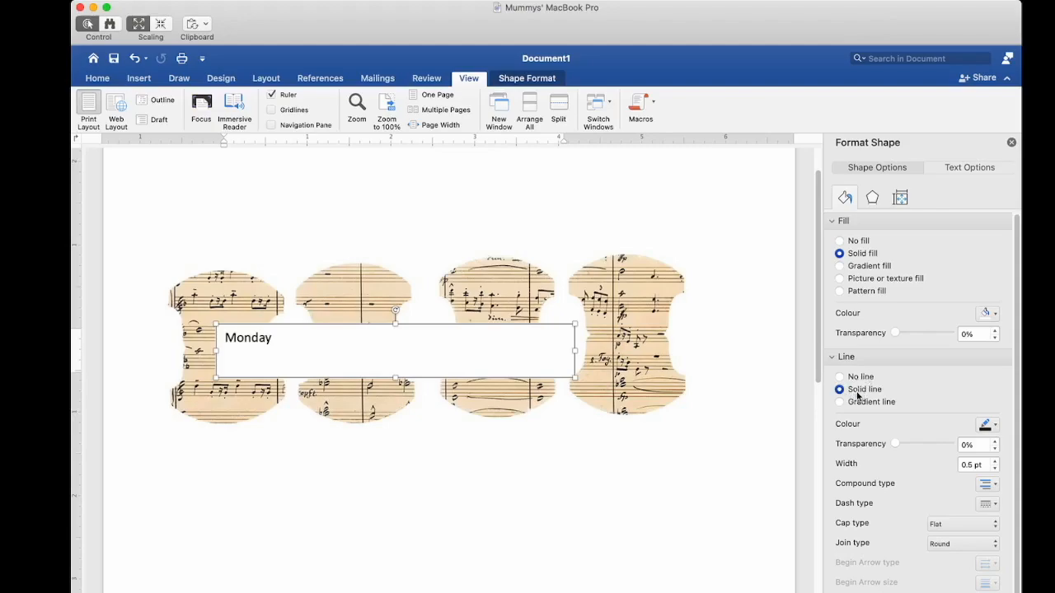
pyautogui.click(838, 242)
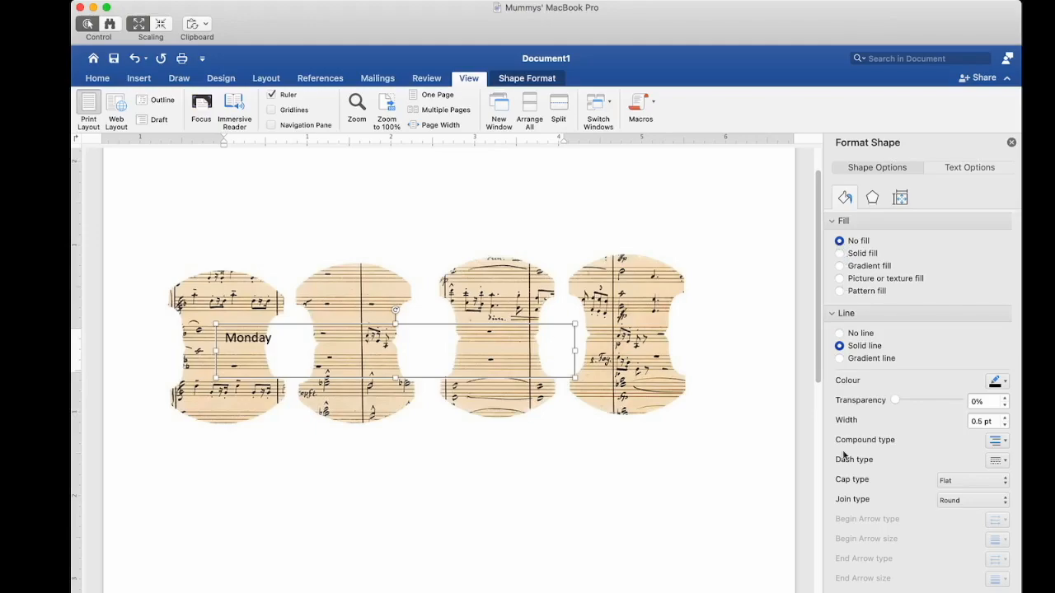
pyautogui.click(838, 333)
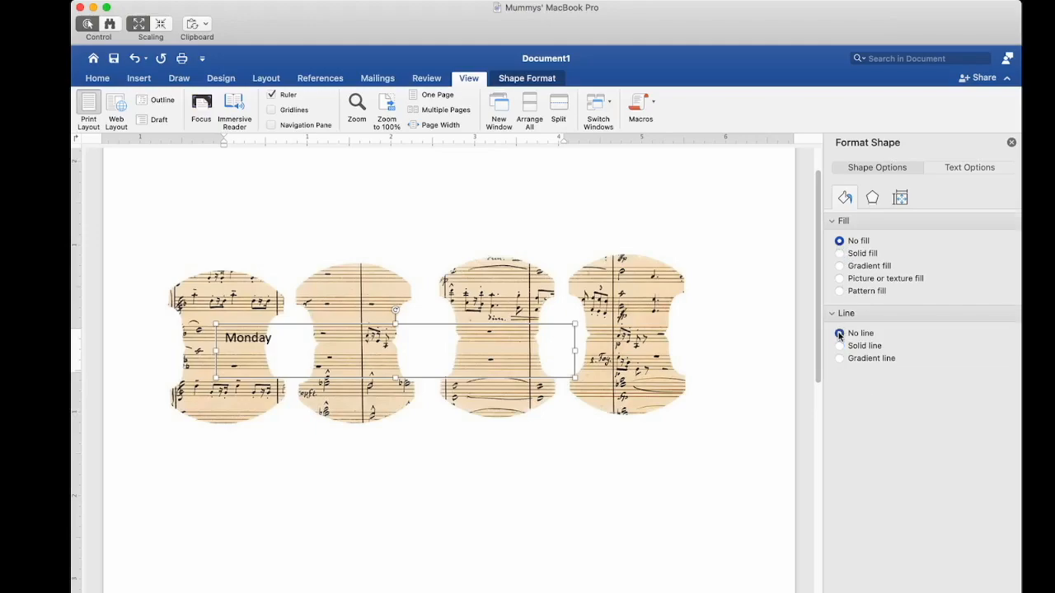
pyautogui.click(482, 456)
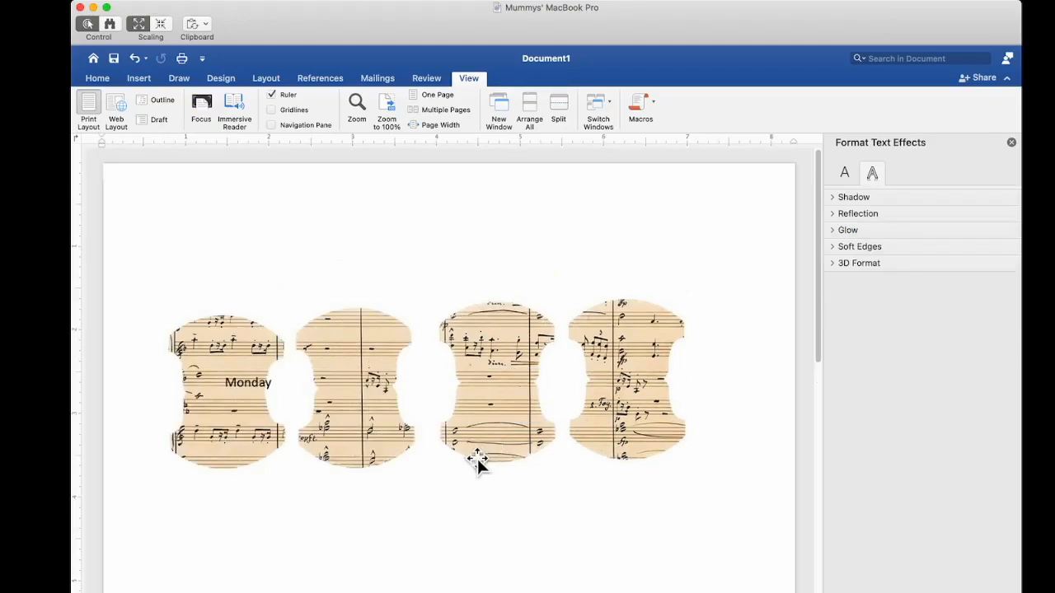
# Step: Place the Monday text on the upper half of the first shape and change its font to Chalkduster
pyautogui.click(255, 385)
pyautogui.moveTo(248, 380); pyautogui.dragTo(239, 370)
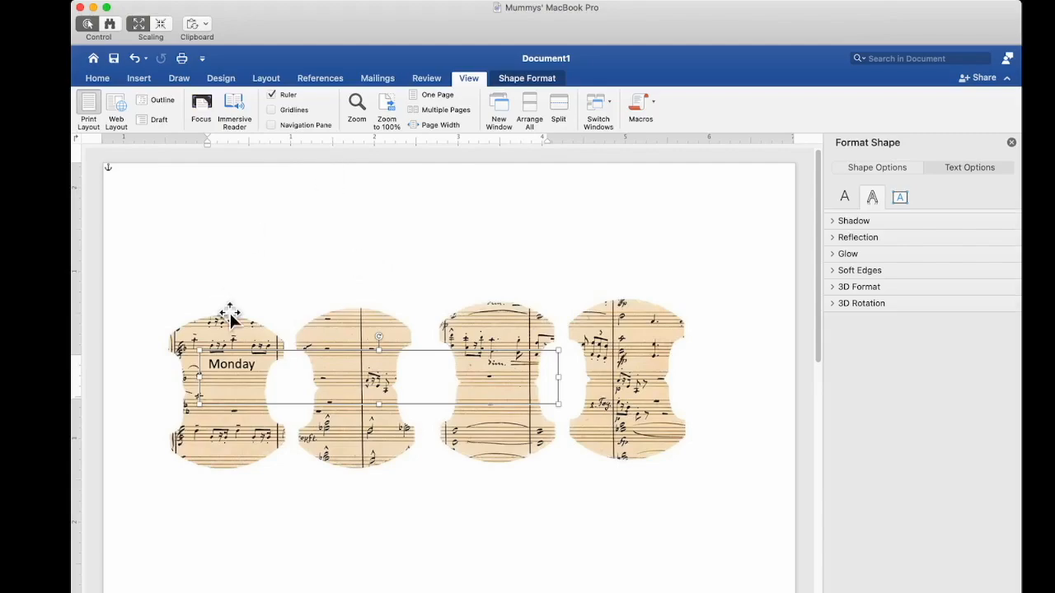
pyautogui.click(97, 78)
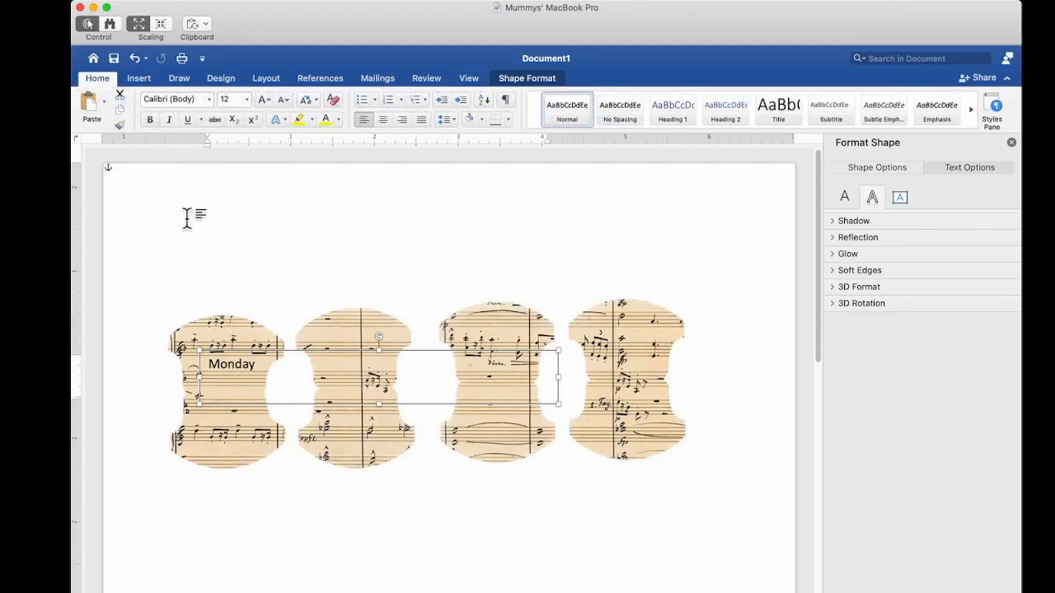
pyautogui.click(209, 100)
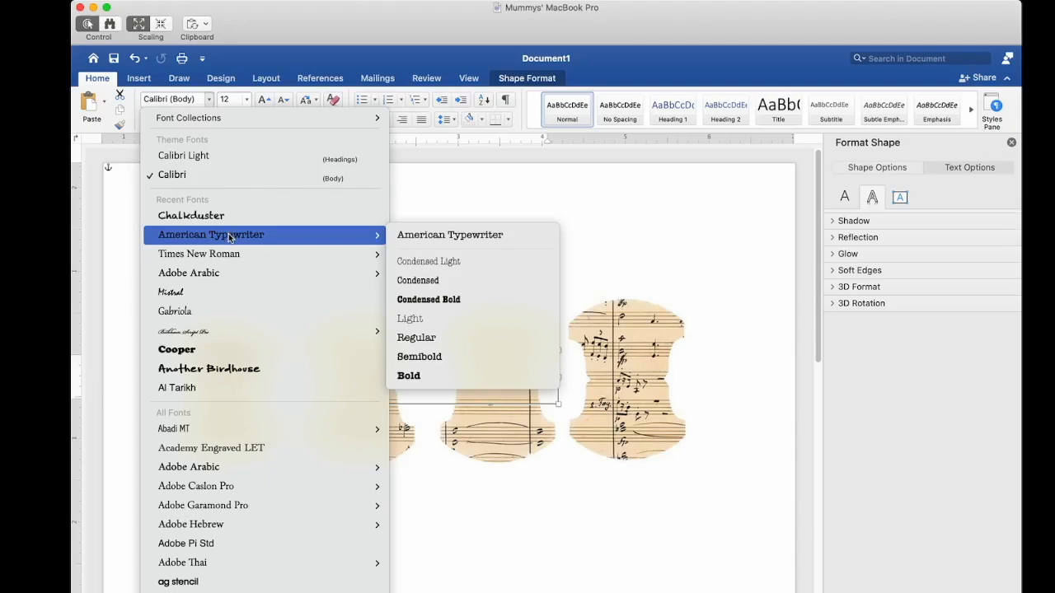
pyautogui.scroll(-1, 233, 466)
pyautogui.scroll(-10, 243, 458)
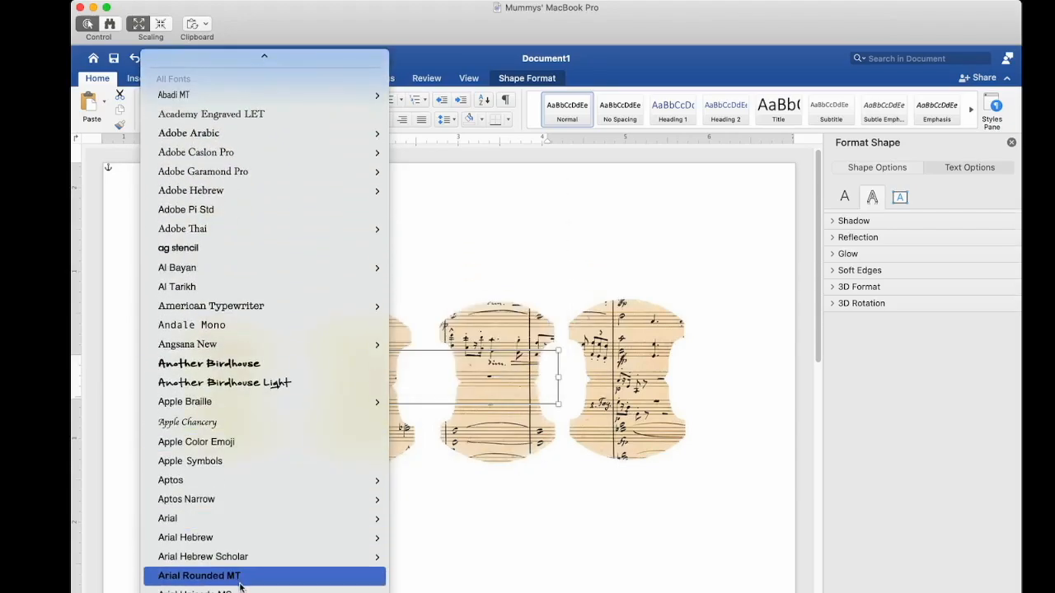
pyautogui.moveTo(257, 51)
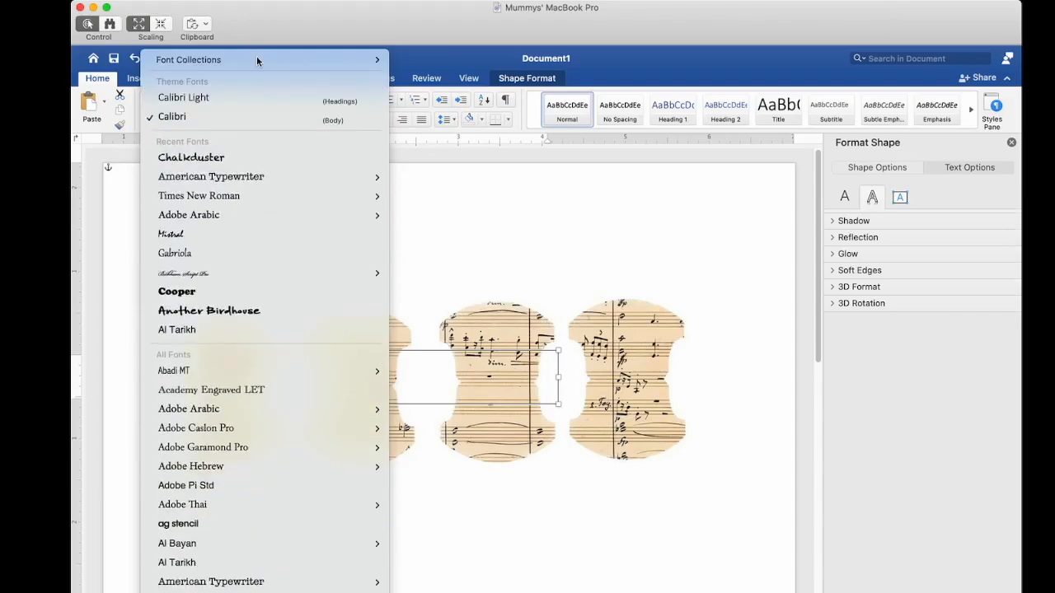
pyautogui.click(195, 158)
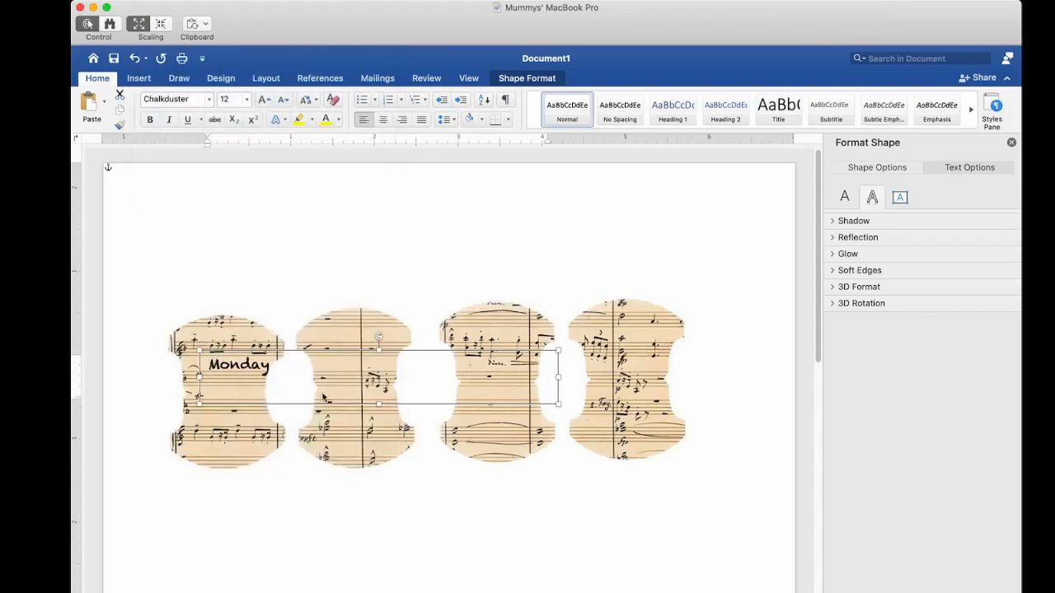
pyautogui.moveTo(241, 365); pyautogui.dragTo(229, 367)
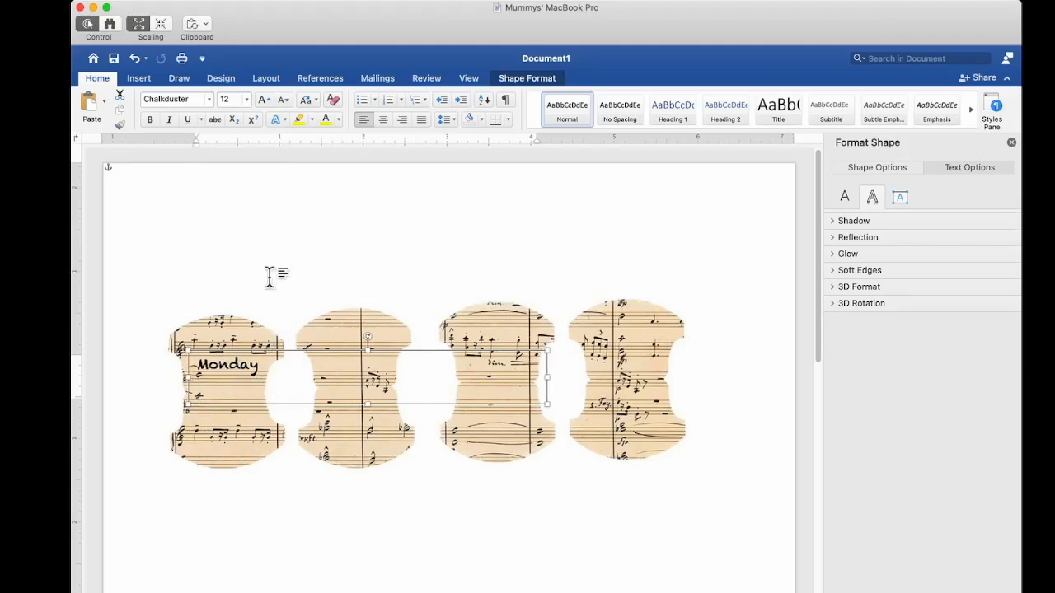
# Step: Set the Monday text to size 14 and nudge it to the centre of the first shape
pyautogui.click(246, 100)
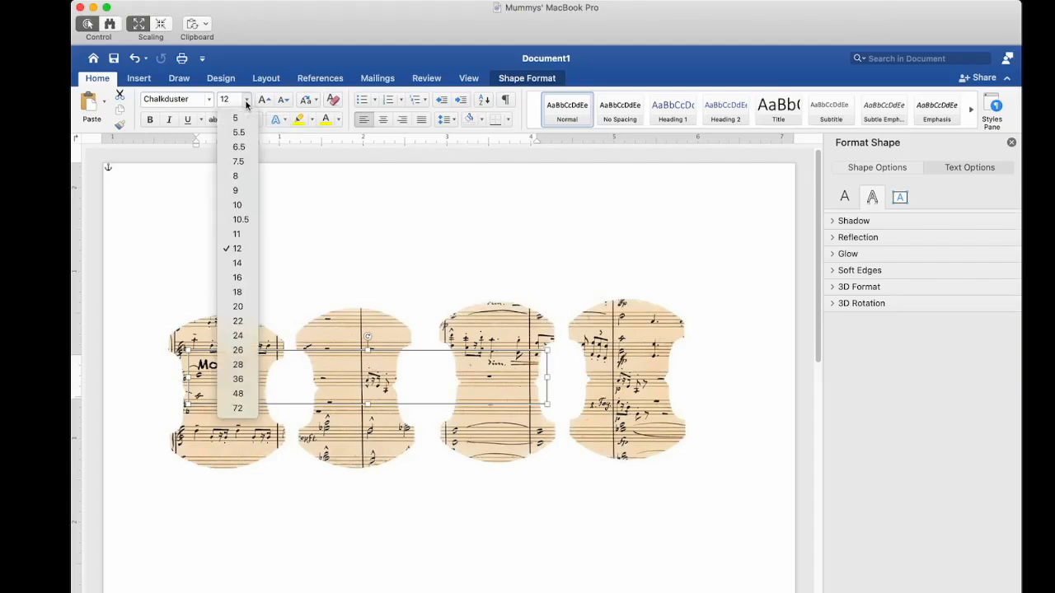
pyautogui.click(239, 263)
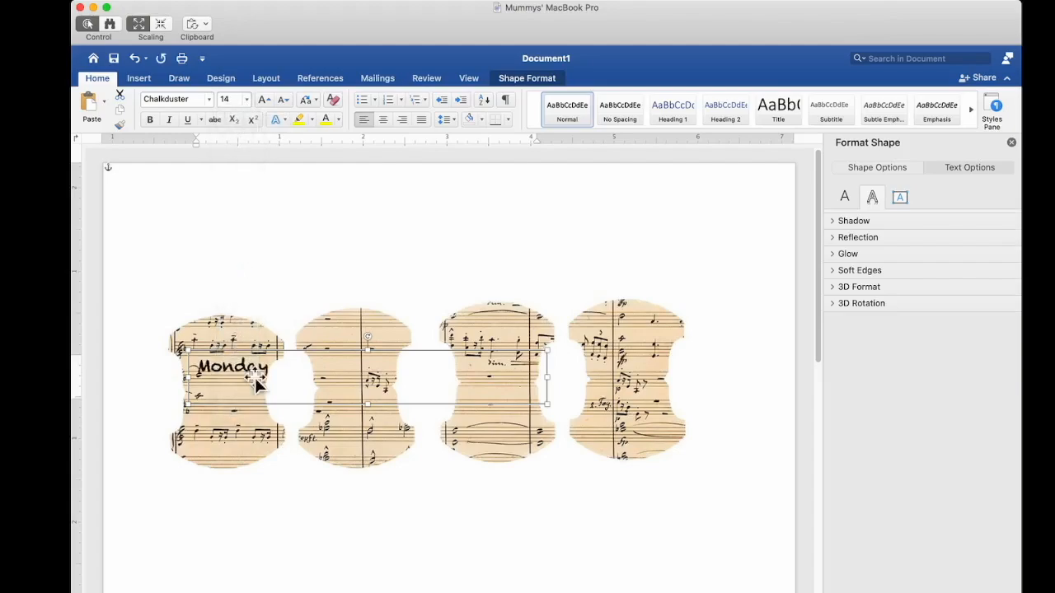
pyautogui.moveTo(243, 371); pyautogui.dragTo(239, 371)
pyautogui.click(337, 504)
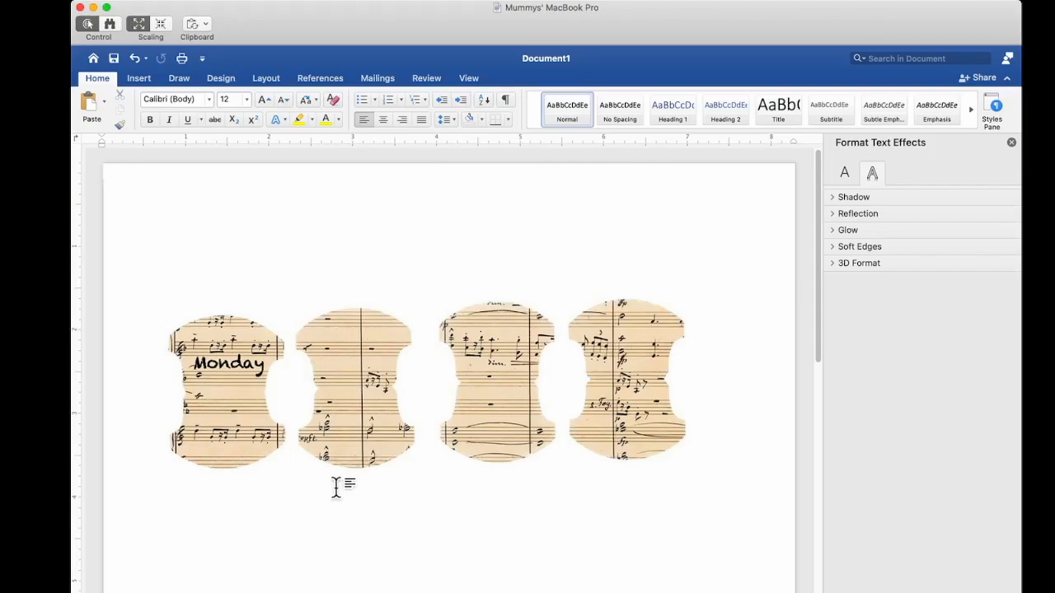
# Step: Change the Monday text's font colour to the Lemon yellow pencil colour
pyautogui.click(245, 371)
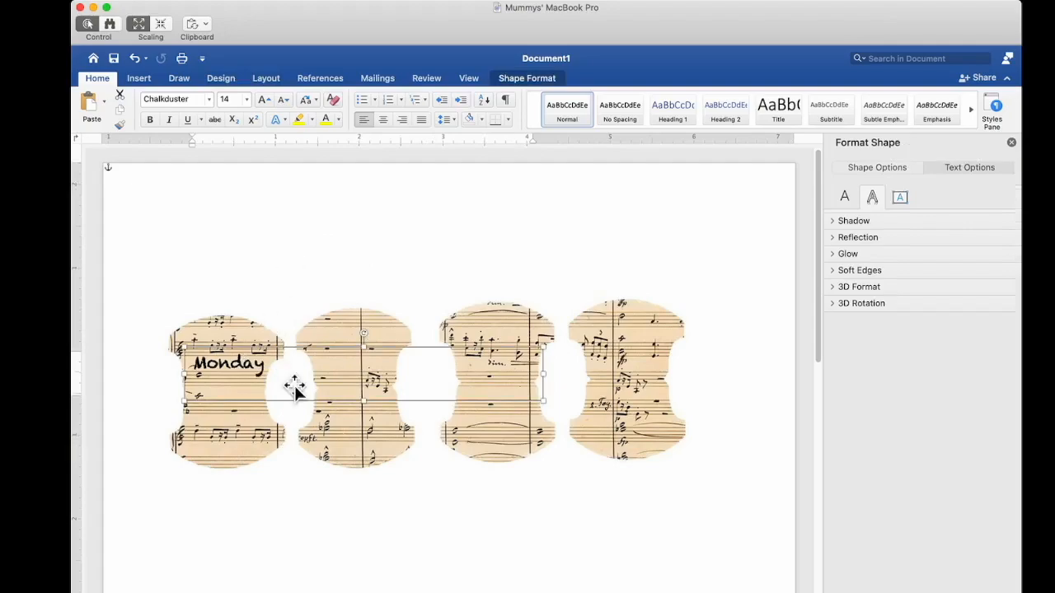
pyautogui.click(337, 122)
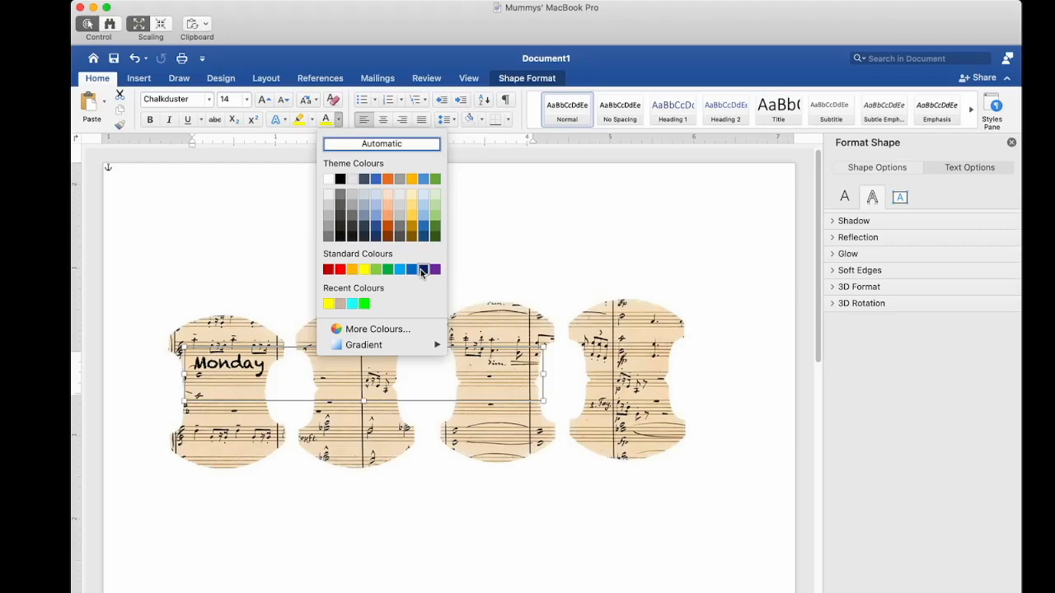
pyautogui.click(392, 329)
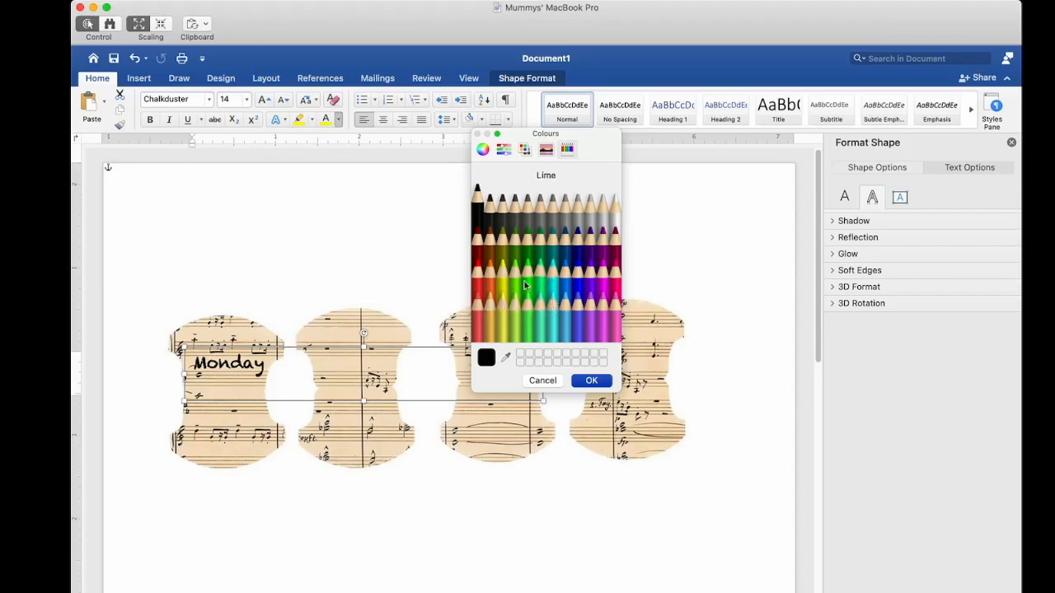
pyautogui.click(504, 285)
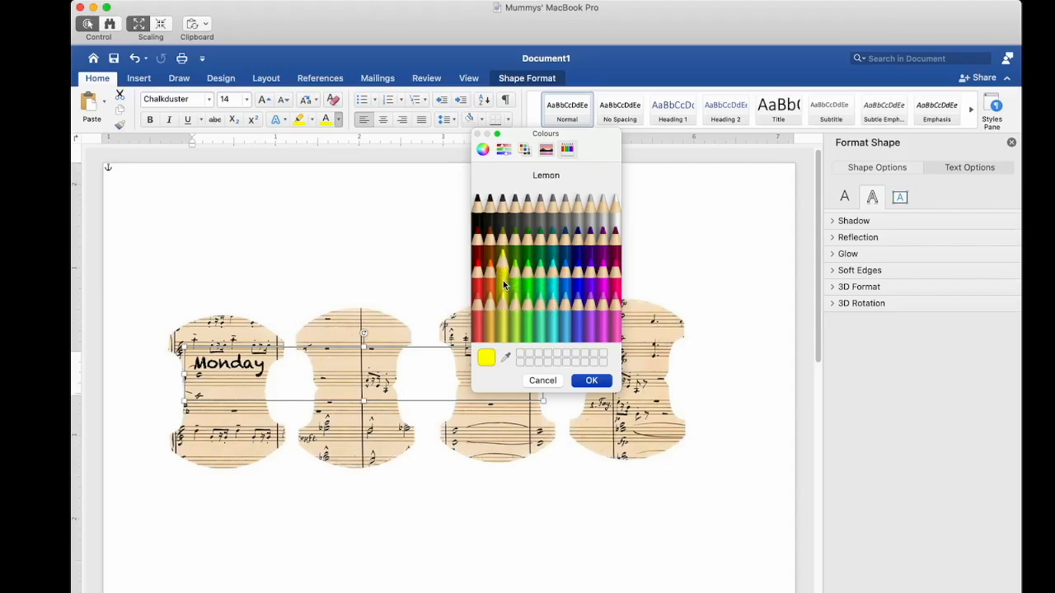
pyautogui.click(589, 380)
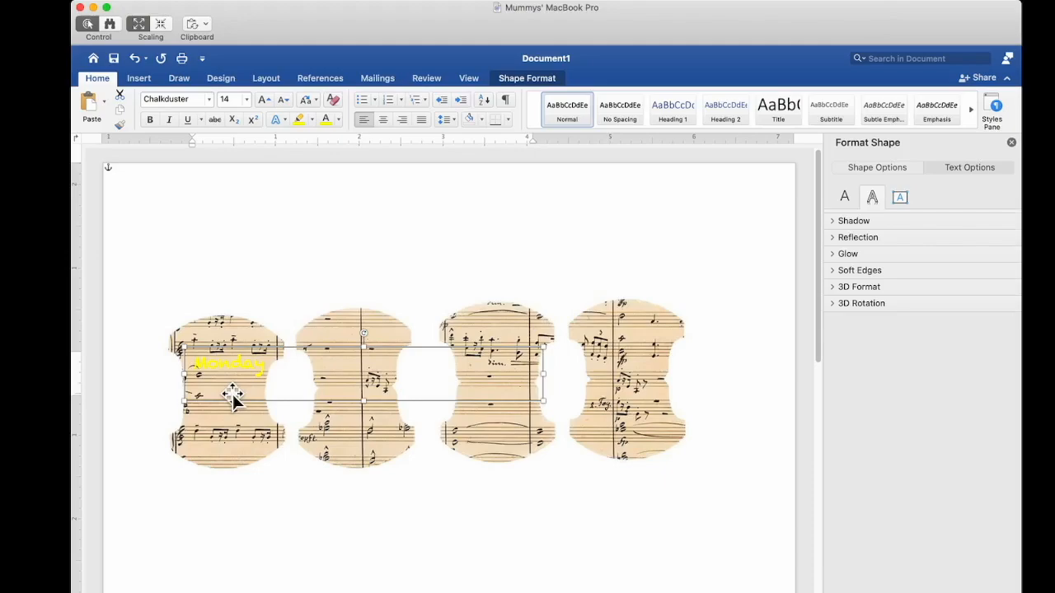
pyautogui.click(255, 515)
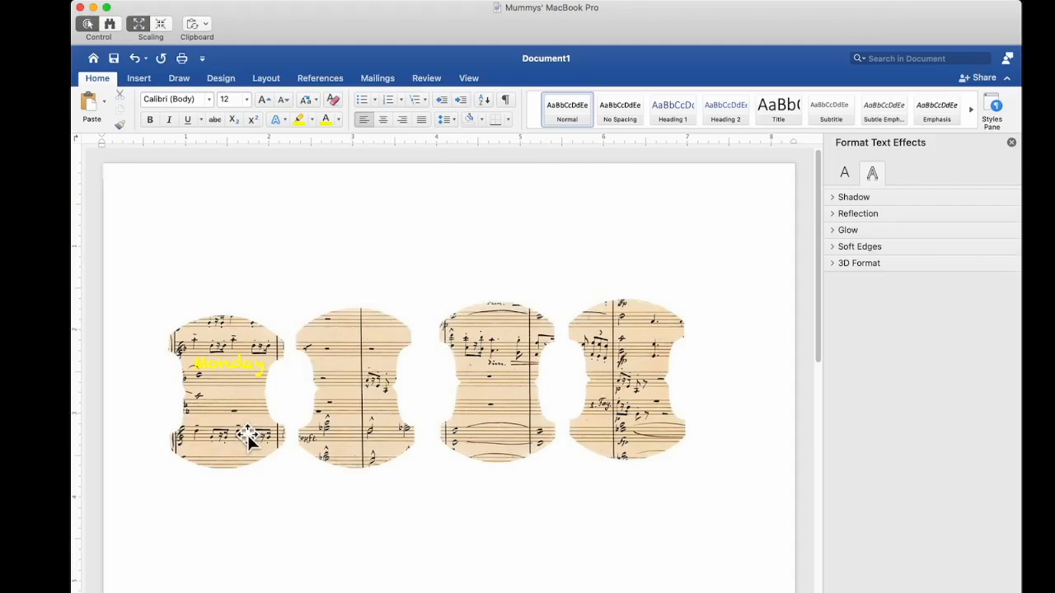
# Step: Copy the yellow Monday text box and paste a duplicate into the document
pyautogui.click(236, 371)
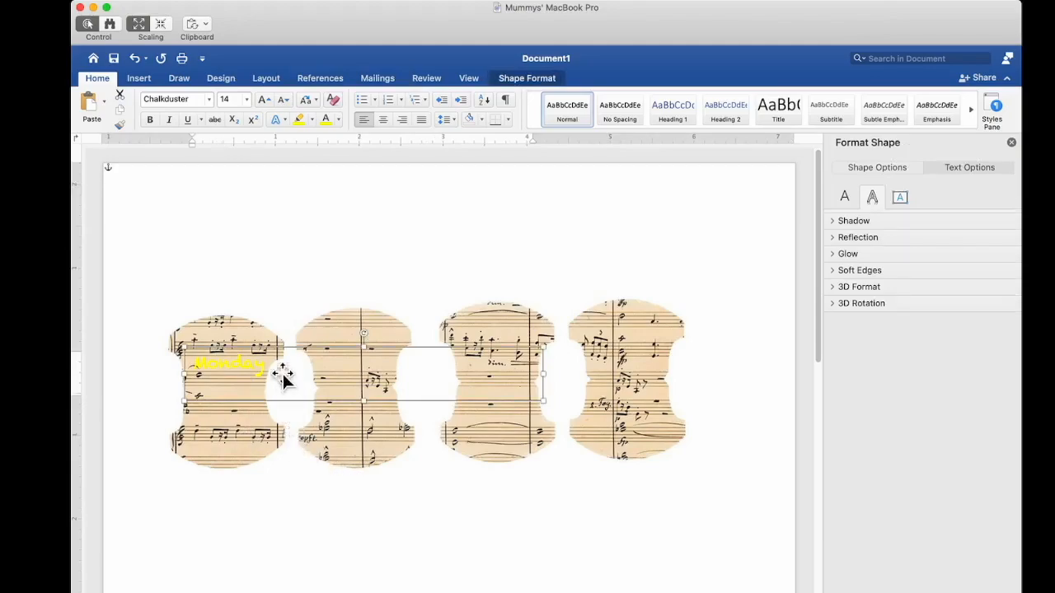
pyautogui.rightClick(271, 341)
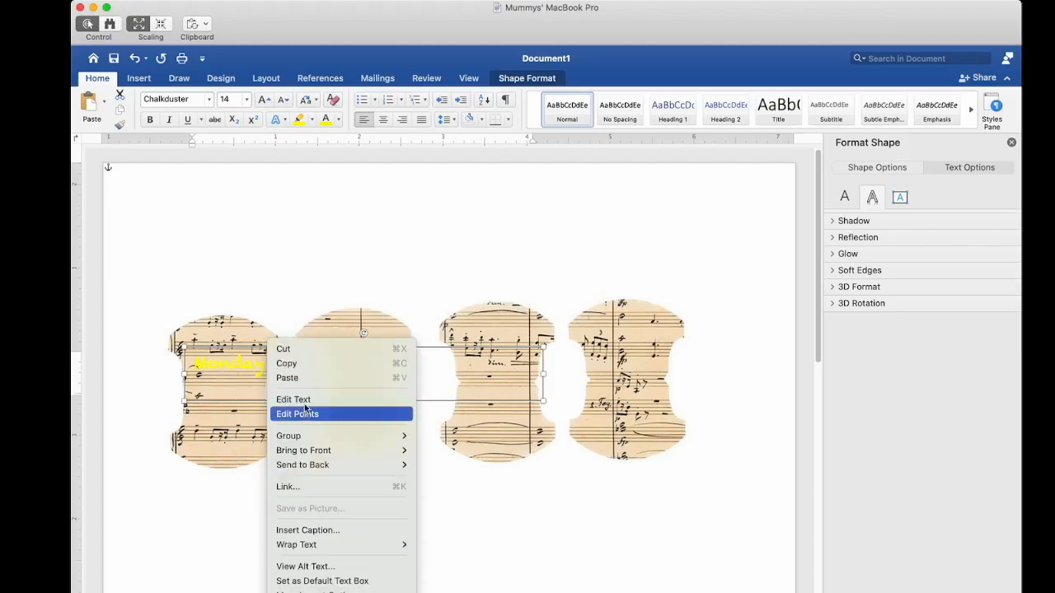
pyautogui.click(290, 364)
pyautogui.rightClick(346, 402)
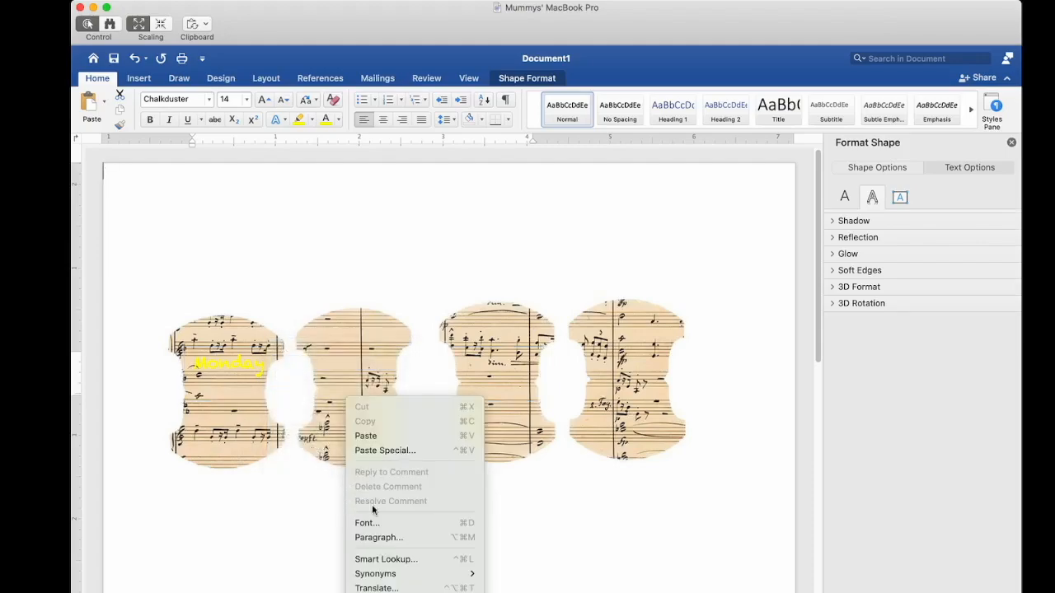
pyautogui.click(365, 437)
pyautogui.click(261, 226)
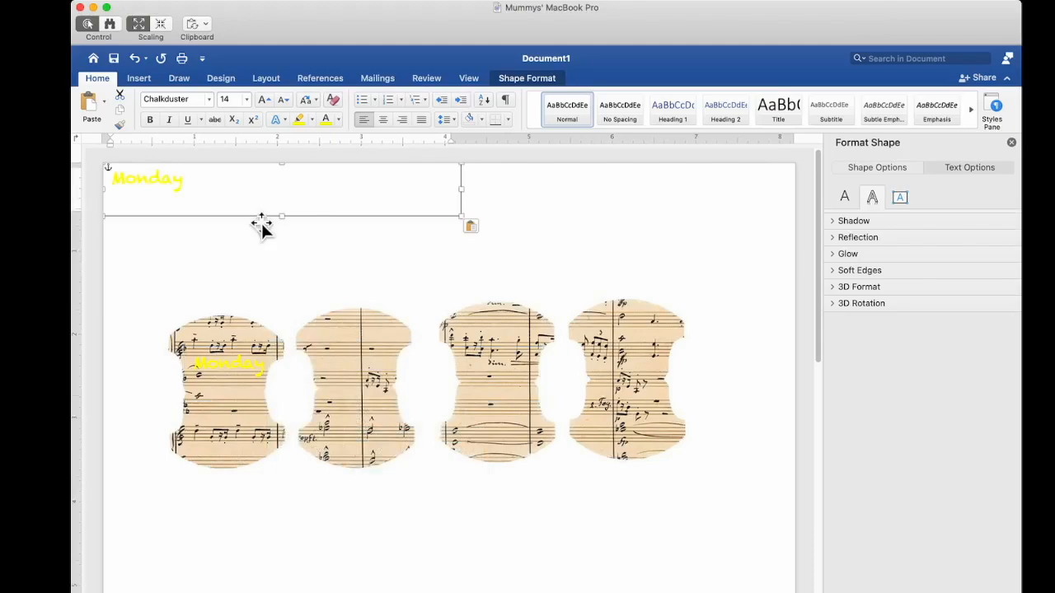
# Step: Narrow the duplicate Monday text box to fit its word and place it on the lower half of the first shape
pyautogui.moveTo(244, 200); pyautogui.dragTo(332, 556)
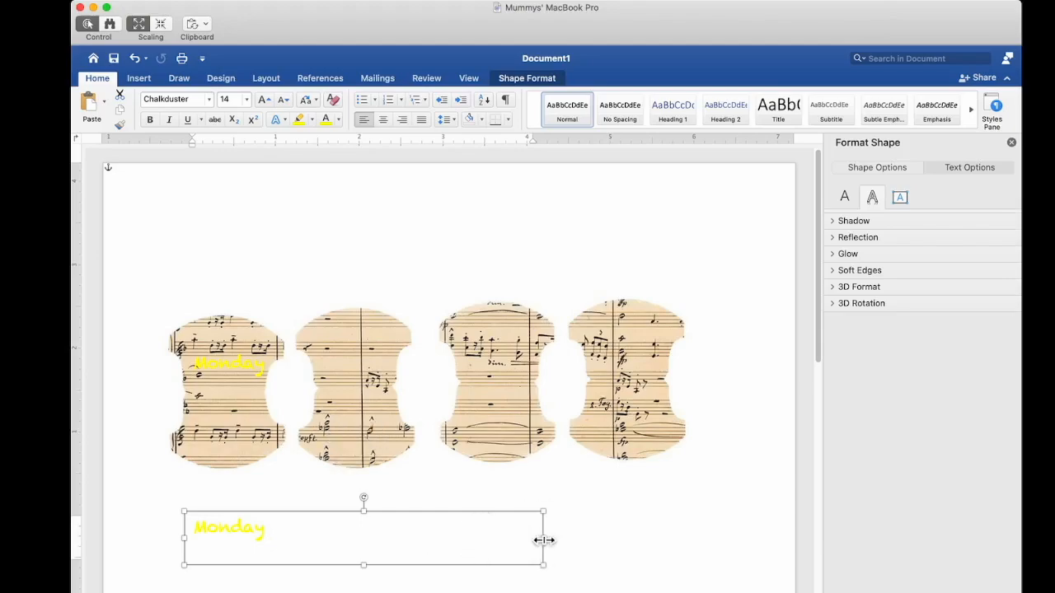
pyautogui.moveTo(543, 542); pyautogui.dragTo(287, 540)
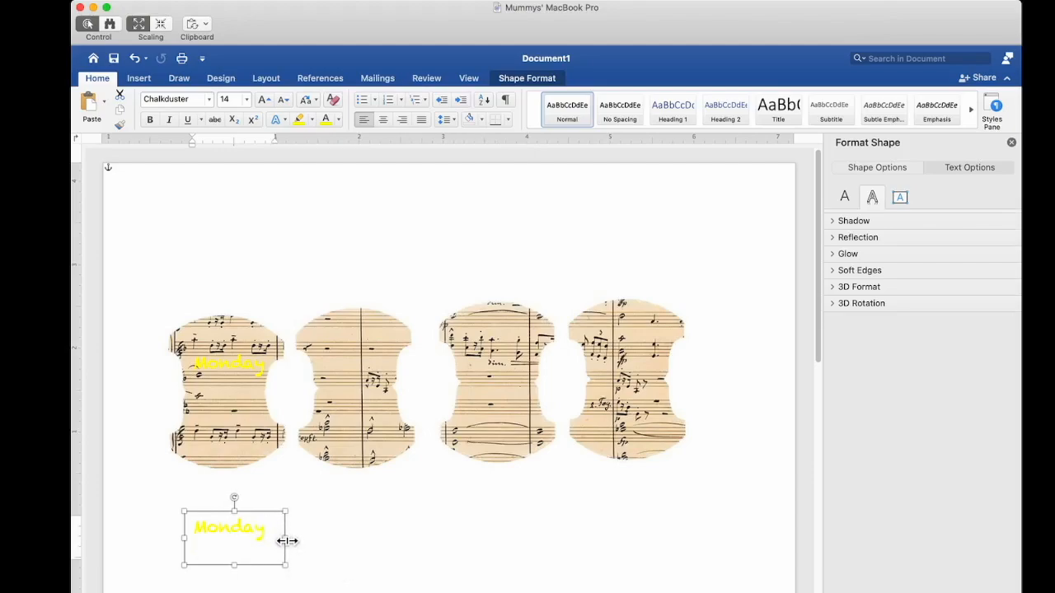
pyautogui.moveTo(286, 540); pyautogui.dragTo(265, 445)
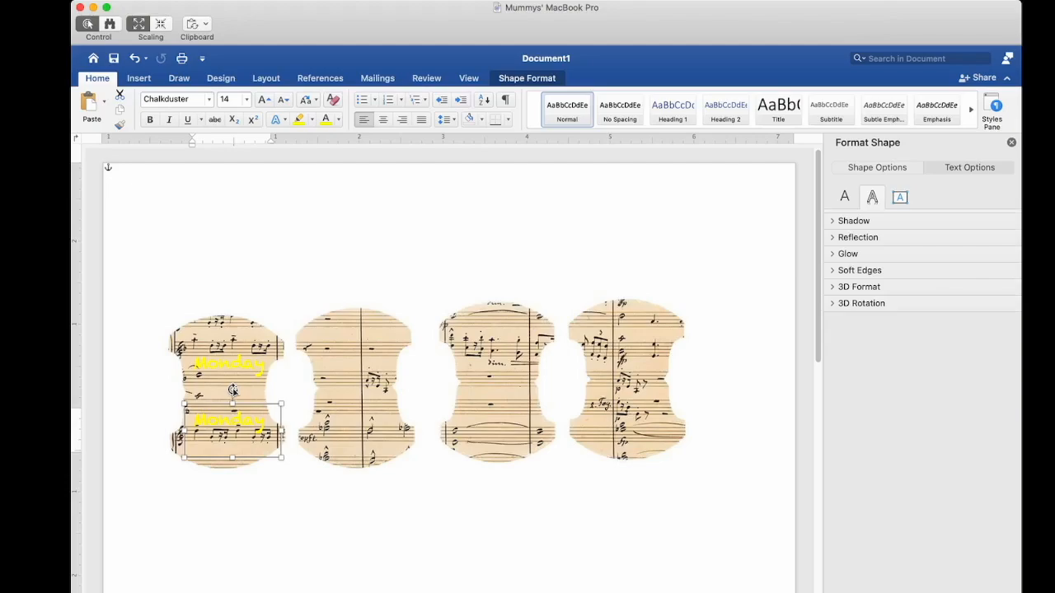
# Step: Rotate the duplicate Monday text box 180° and align it beneath the upright Monday on the first shape
pyautogui.moveTo(233, 390); pyautogui.dragTo(232, 495)
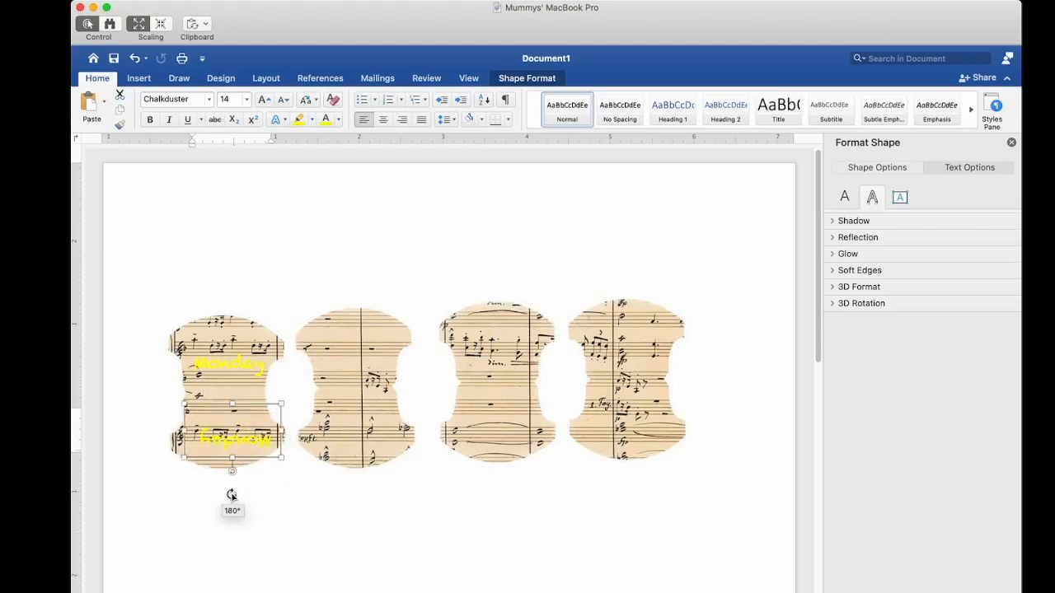
pyautogui.moveTo(231, 495); pyautogui.dragTo(234, 424)
pyautogui.click(301, 539)
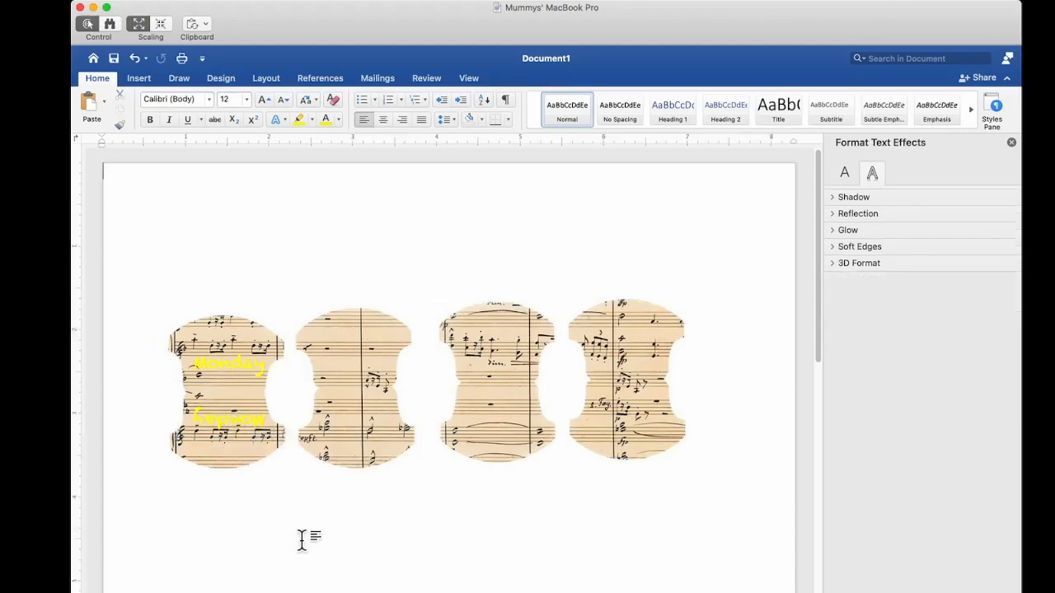